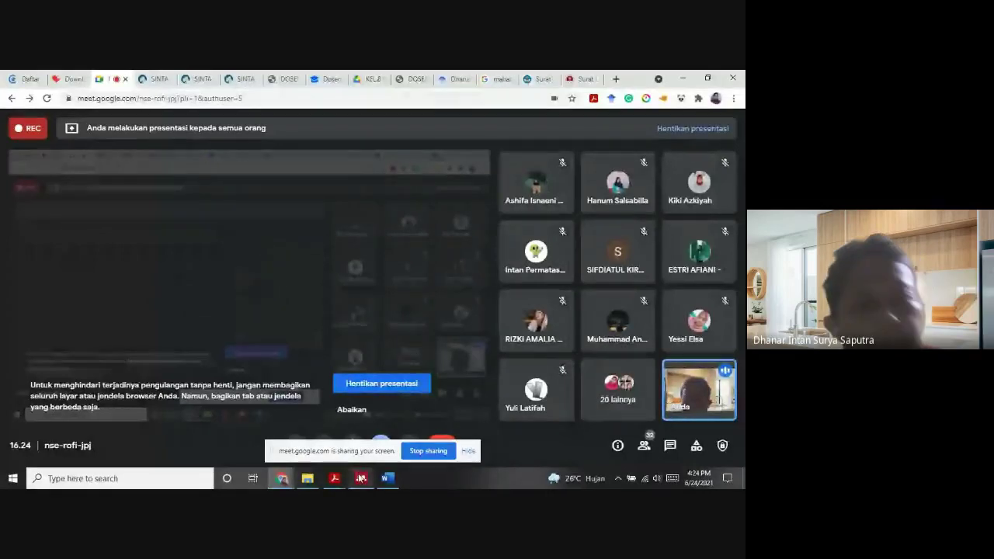
Move the Mendeley Desktop sign-in window over the Google Meet call view
{"action": "left_click_drag", "start_coordinate": [393, 131], "coordinate": [347, 160]}
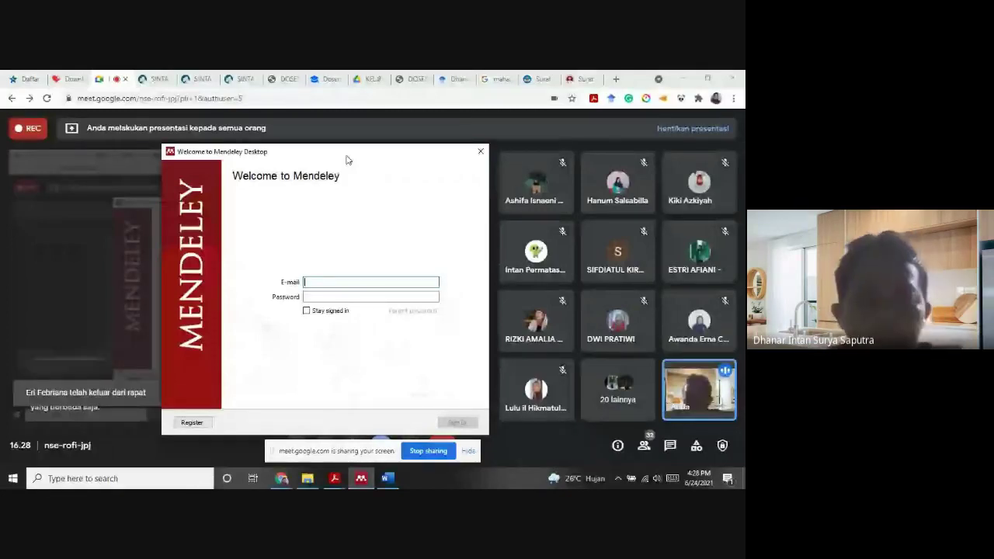
Open the Mendeley Desktop for Windows download page in a new tab and select its address
{"action": "left_click", "coordinate": [616, 79]}
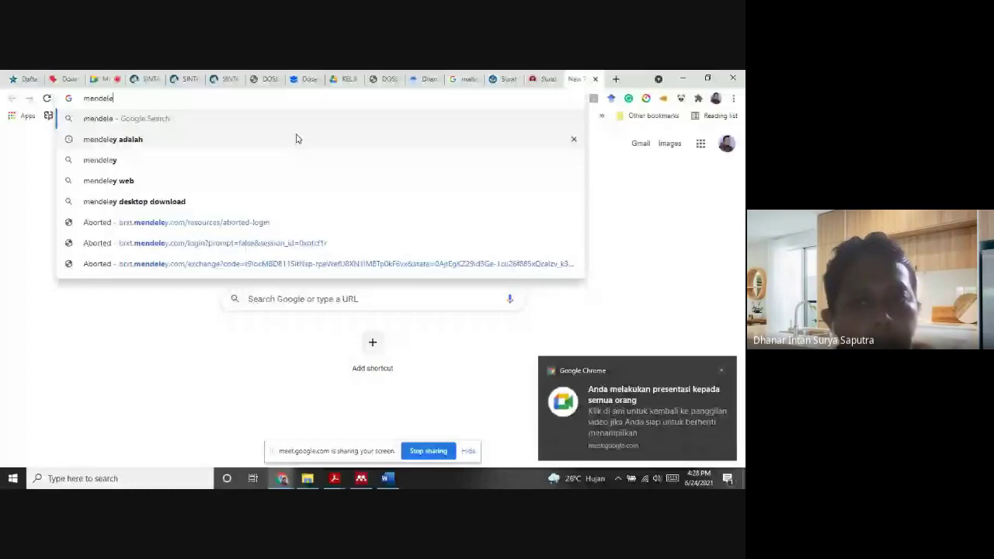
{"action": "left_click", "coordinate": [277, 202]}
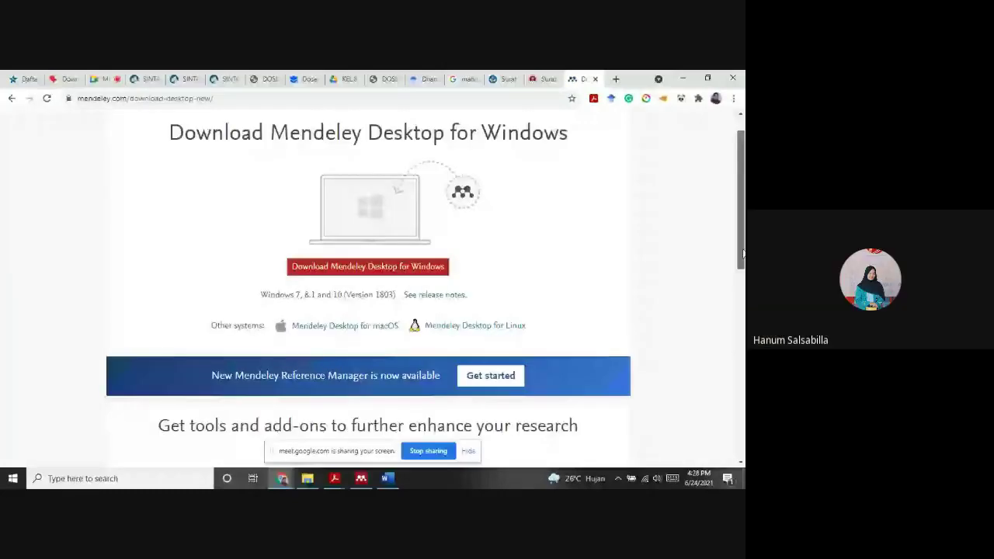
{"action": "scroll", "coordinate": [723, 248], "scroll_direction": "up", "scroll_amount": 1}
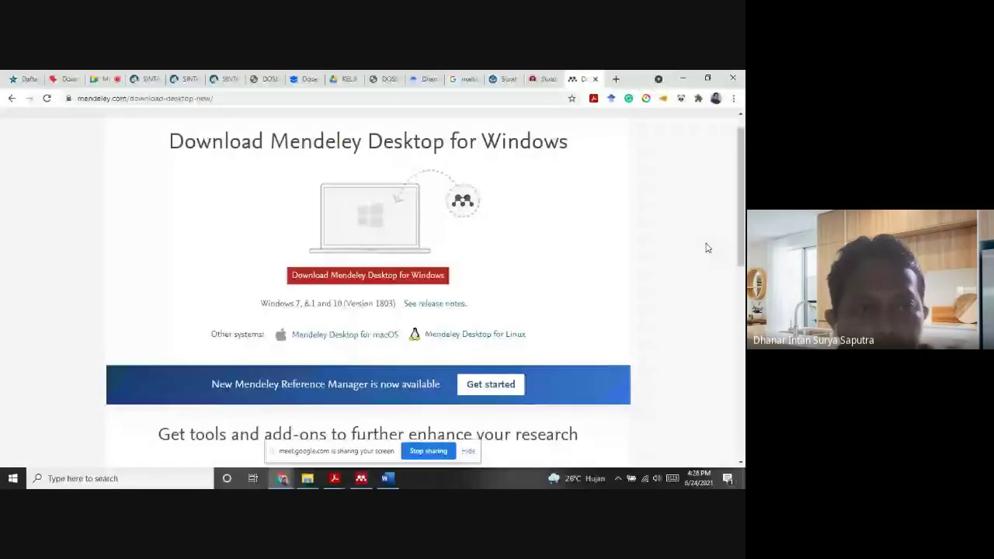
{"action": "scroll", "coordinate": [169, 252], "scroll_direction": "up", "scroll_amount": 1}
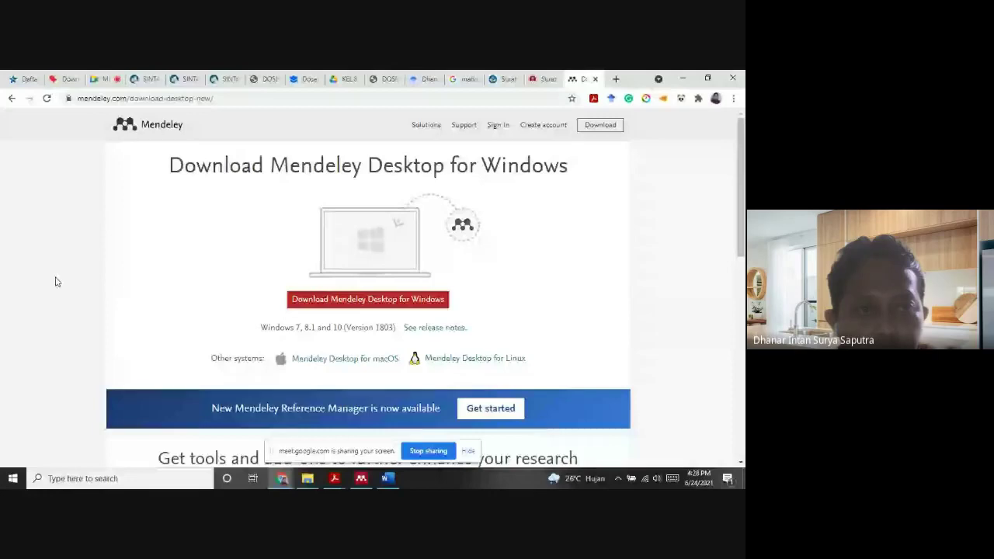
{"action": "left_click", "coordinate": [106, 97]}
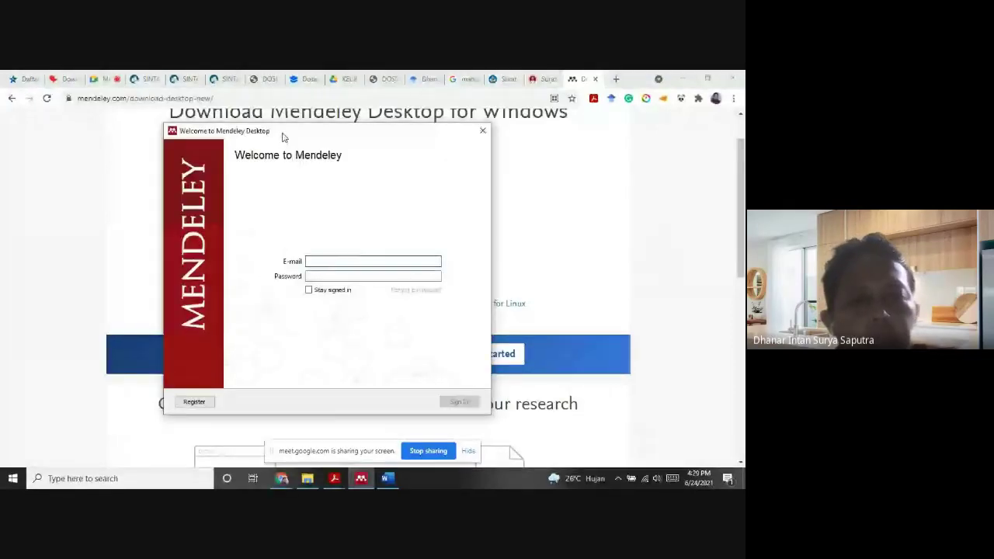
Nudge the Welcome to Mendeley dialog and return Chrome to the Google Meet call tab
{"action": "left_click_drag", "start_coordinate": [282, 133], "coordinate": [301, 123]}
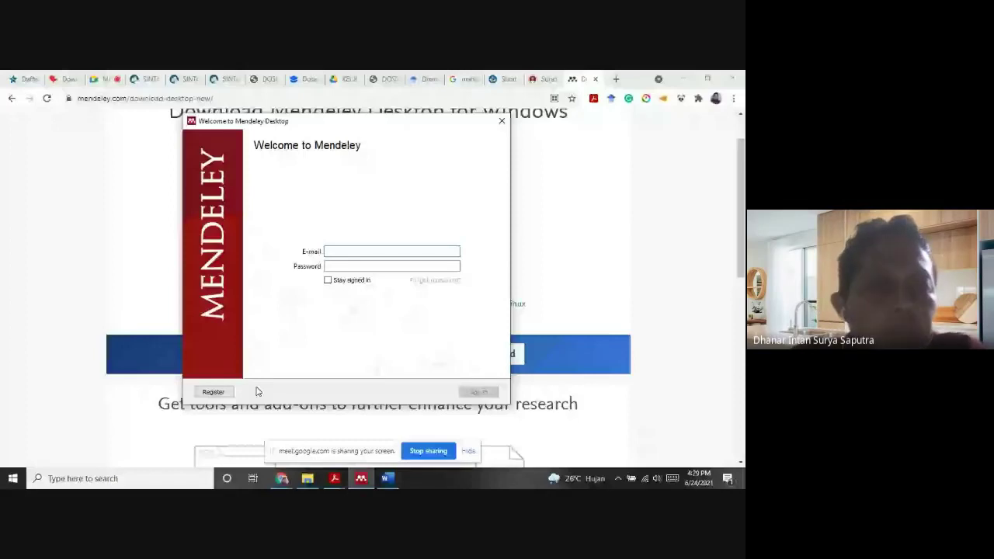
{"action": "left_click", "coordinate": [100, 78]}
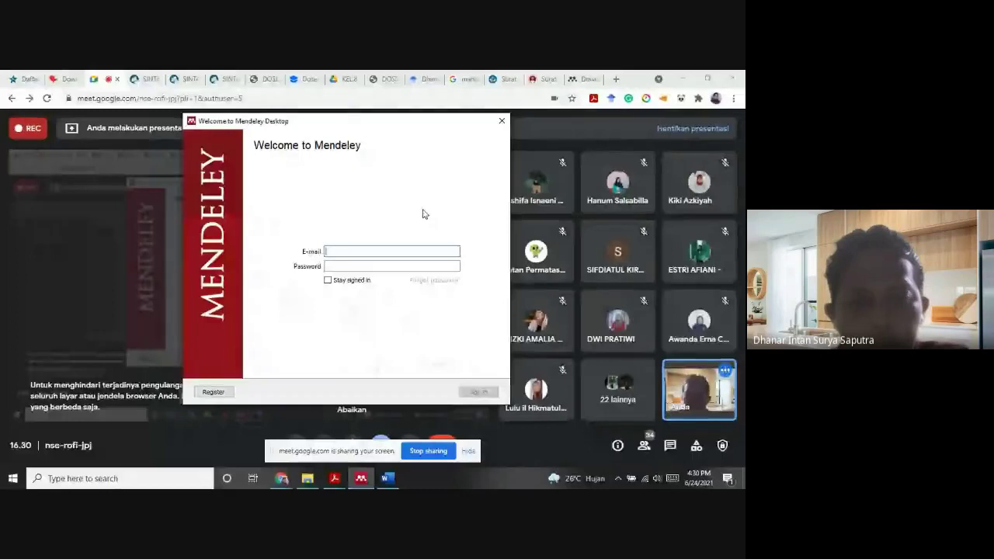
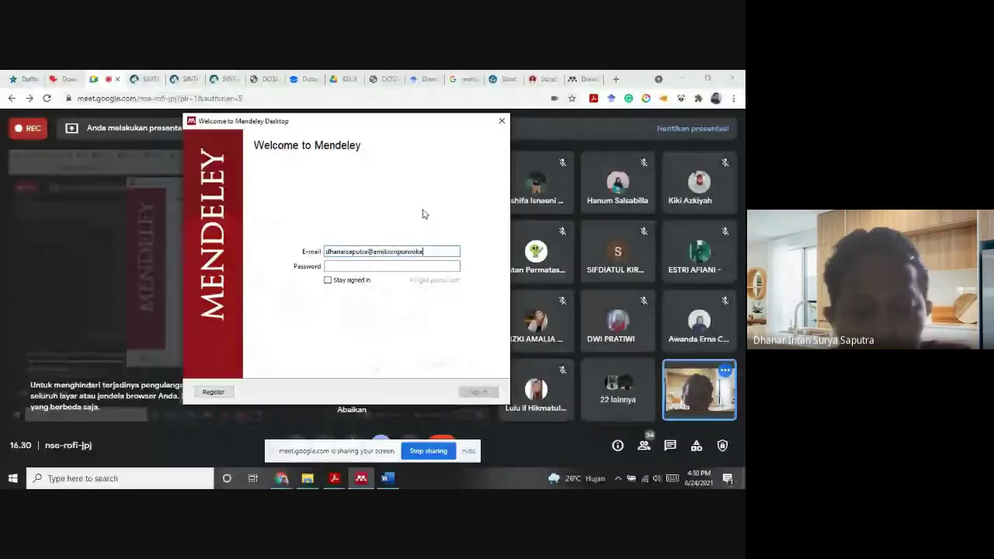
Enter the account e-mail address and paste the account password into the Mendeley sign-in form
{"action": "key", "text": "Tab"}
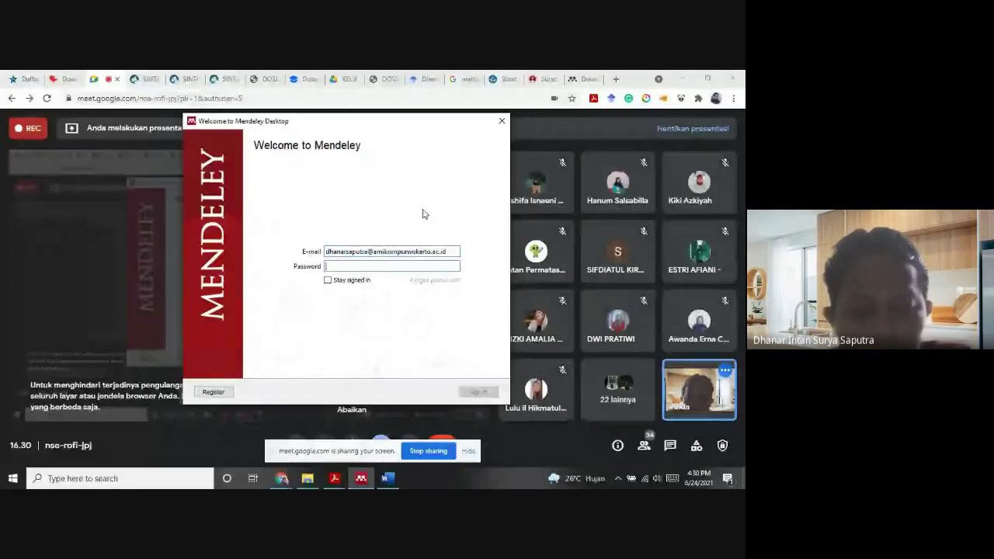
{"action": "key", "text": "ctrl+v"}
{"action": "type", "text": "••"}
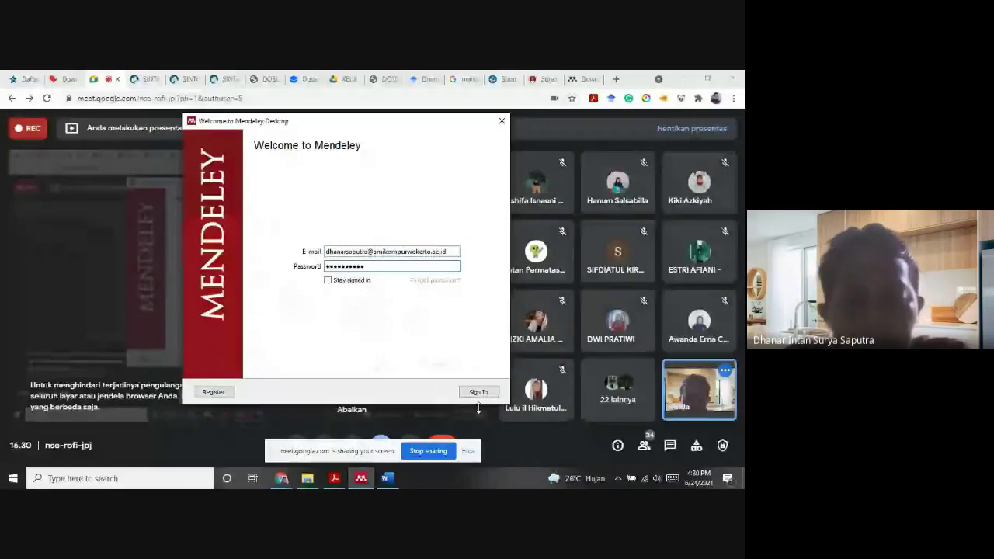
Sign in to Mendeley Desktop with the entered account credentials
{"action": "left_click", "coordinate": [479, 395]}
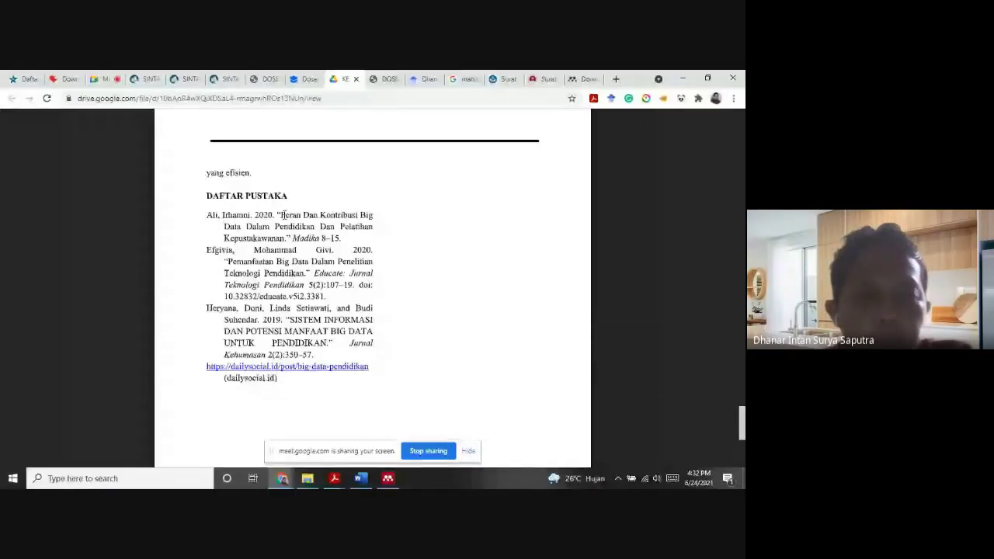
Highlight the first DAFTAR PUSTAKA reference's quoted title, clear it, and leave the Drive paper
{"action": "left_click_drag", "start_coordinate": [283, 215], "coordinate": [286, 237]}
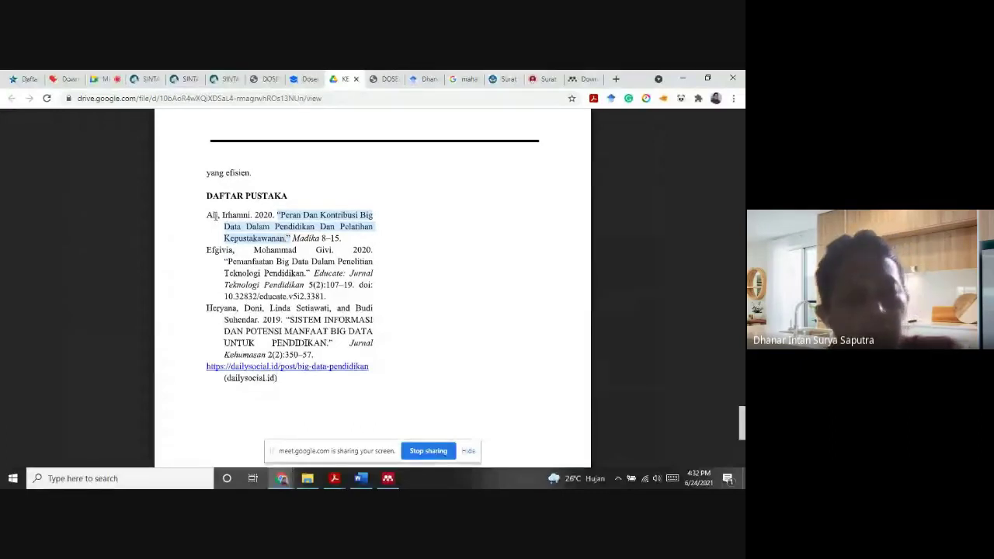
{"action": "left_click", "coordinate": [211, 216]}
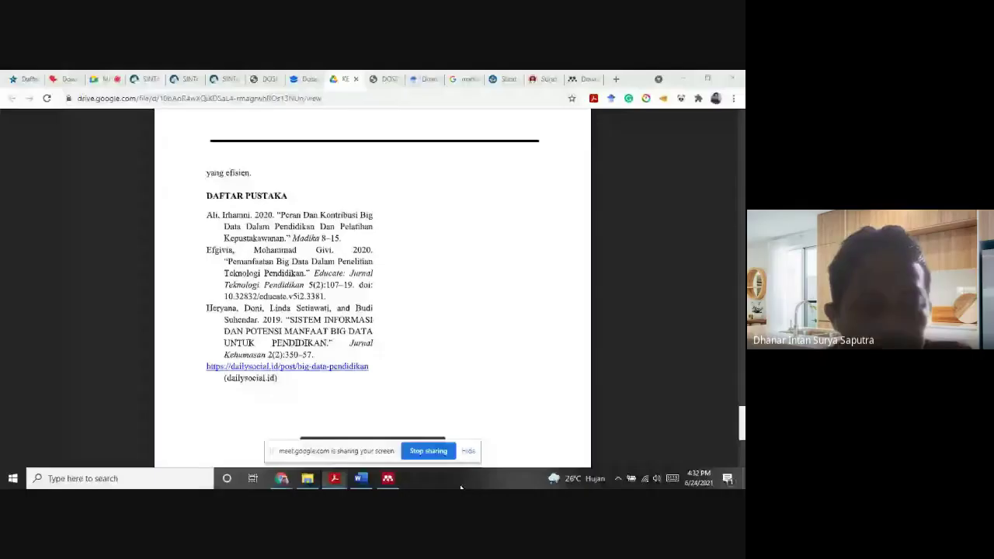
{"action": "left_click", "coordinate": [288, 475]}
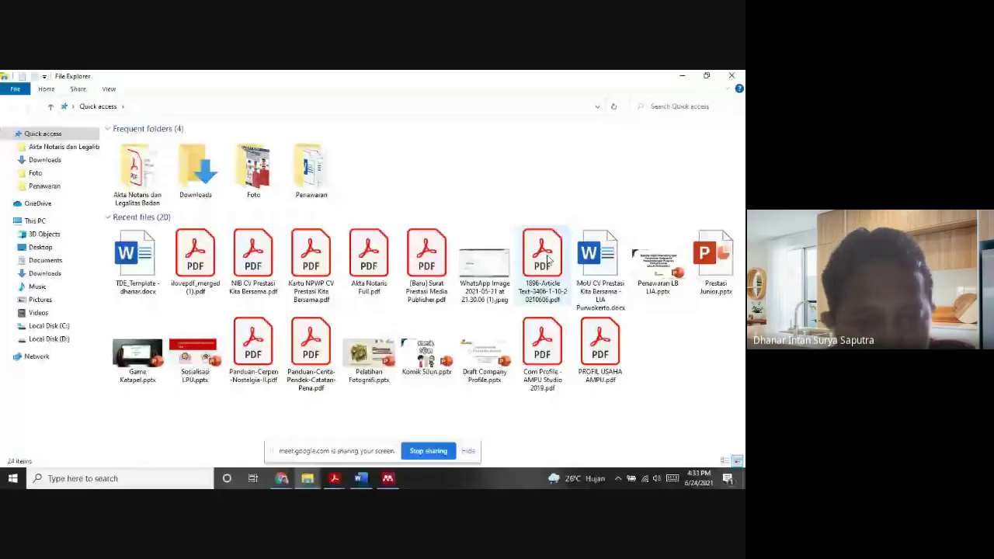
Alt+Tab past the TDE_Template Word reference list to the Design Engineering journal PDF
{"action": "key", "text": "alt+Tab"}
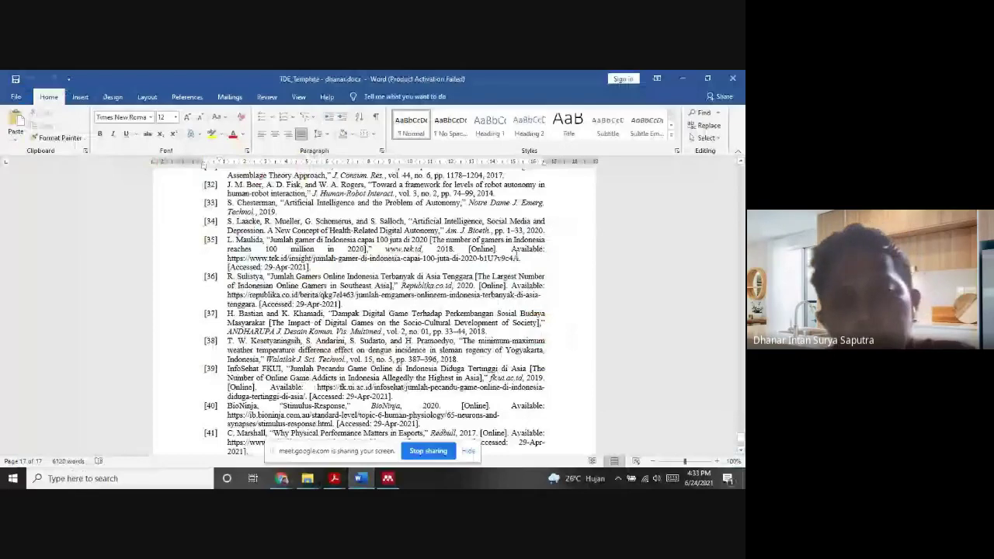
{"action": "key", "text": "alt+Tab"}
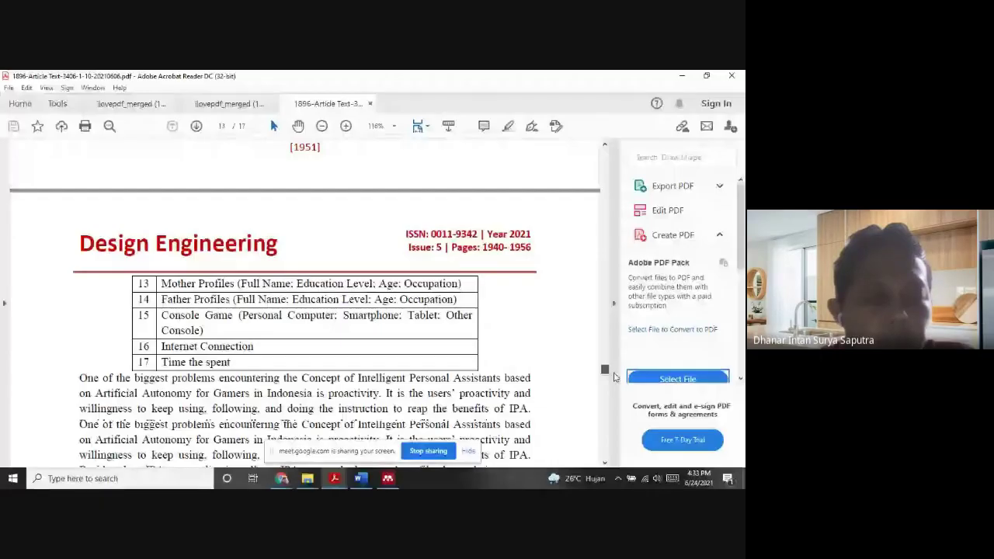
Highlight journal reference [43], scroll back up to [17], then bring up the Word reference list
{"action": "left_click_drag", "start_coordinate": [614, 377], "coordinate": [598, 449]}
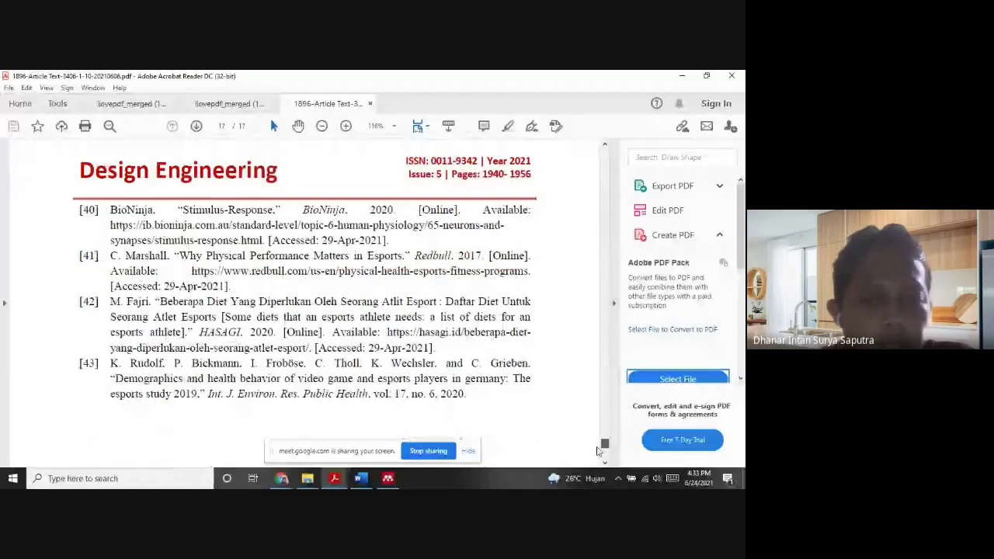
{"action": "left_click_drag", "start_coordinate": [110, 363], "coordinate": [482, 397]}
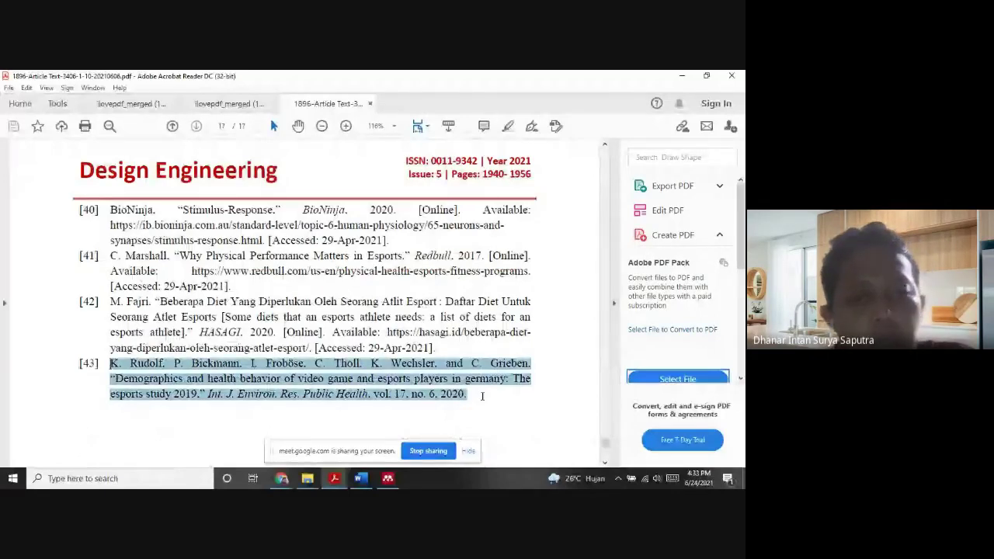
{"action": "left_click", "coordinate": [482, 396]}
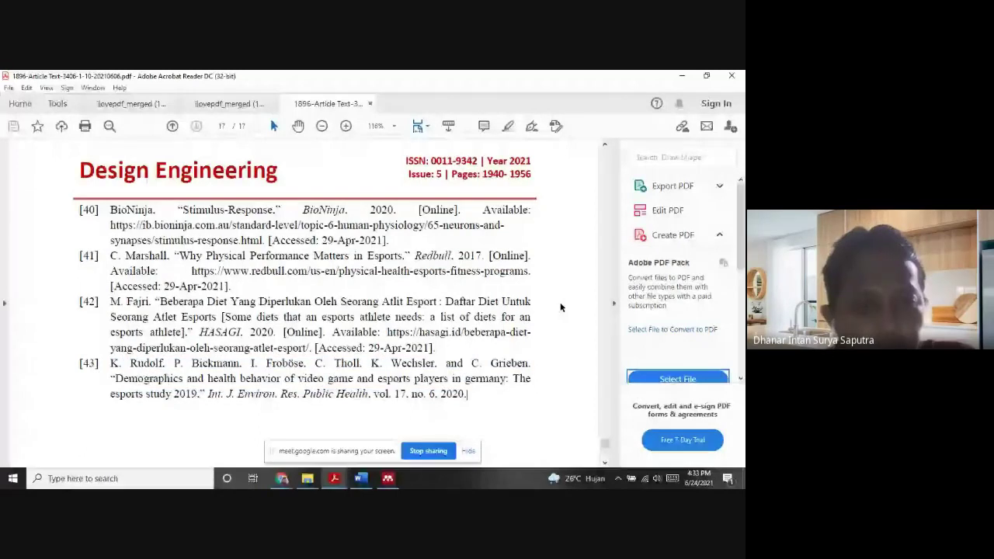
{"action": "scroll", "coordinate": [560, 307], "scroll_direction": "up", "scroll_amount": 5}
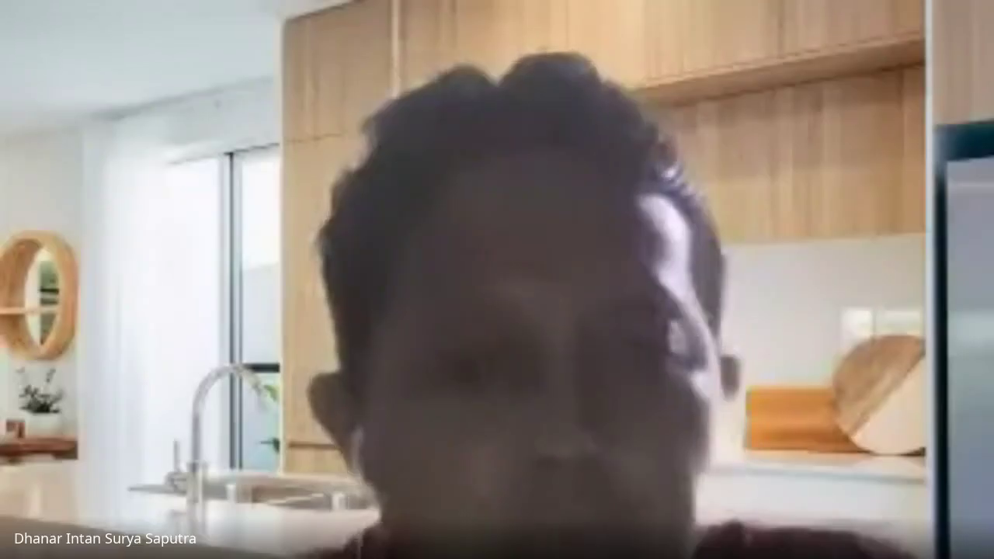
{"action": "scroll", "coordinate": [561, 307], "scroll_direction": "up", "scroll_amount": 3}
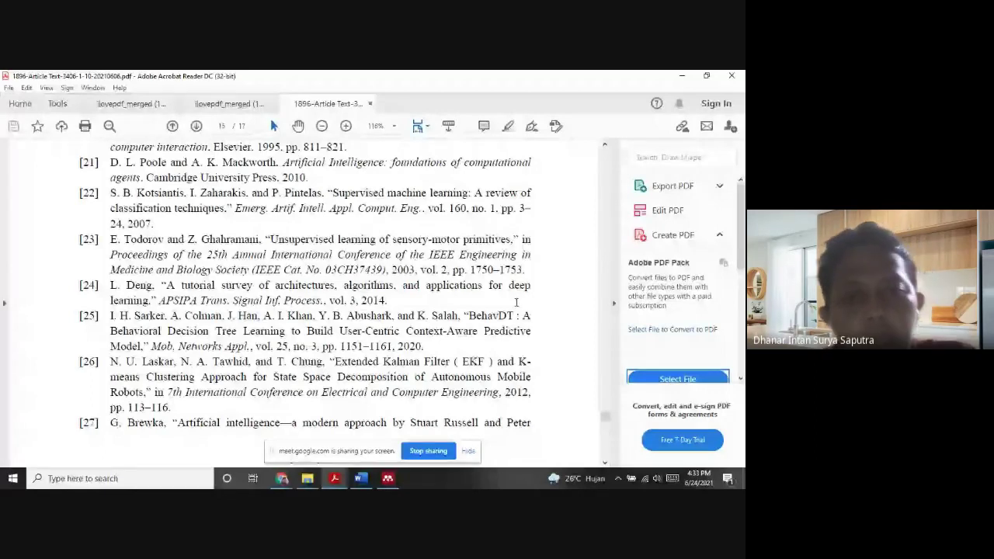
{"action": "scroll", "coordinate": [516, 302], "scroll_direction": "up", "scroll_amount": 4}
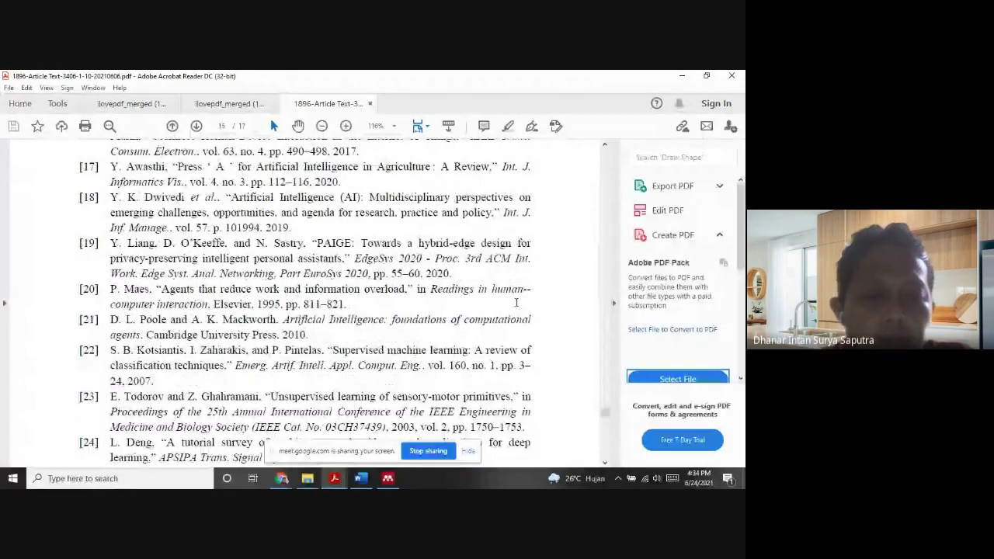
{"action": "left_click", "coordinate": [362, 480]}
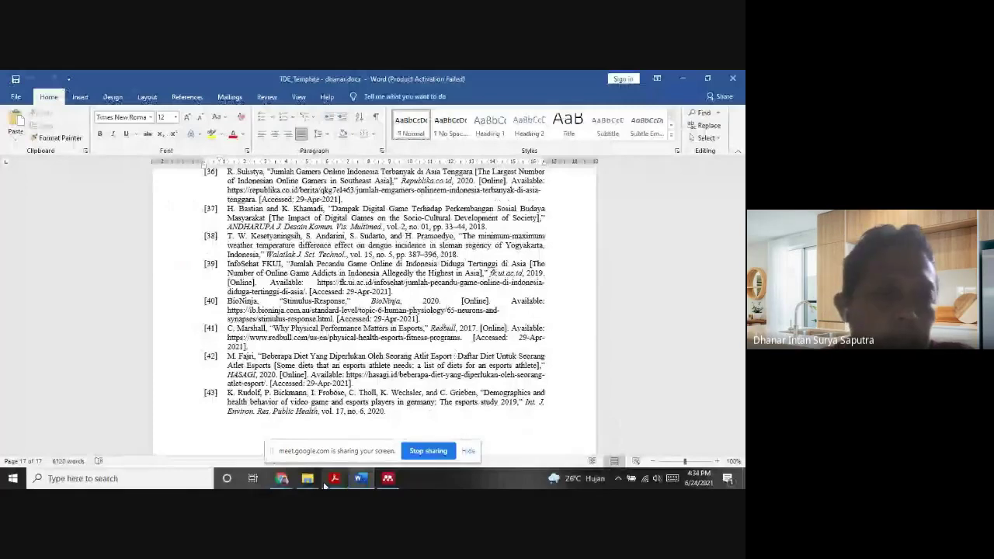
Bring the Chrome window with the Google Drive PDF to the front from the taskbar
{"action": "left_click", "coordinate": [281, 479]}
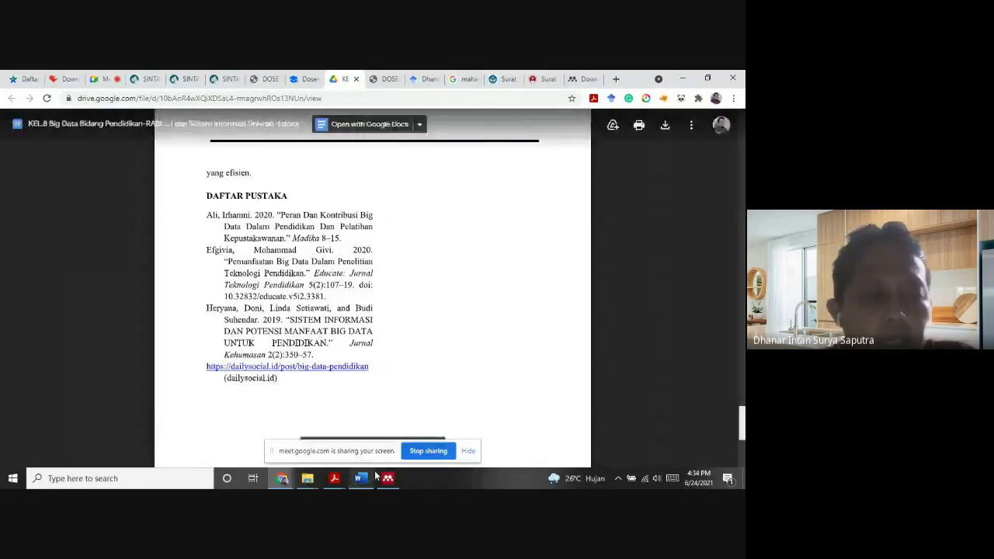
Glance at the journal PDF, then admit the join request in Google Meet with Izinkan
{"action": "mouse_move", "coordinate": [339, 476]}
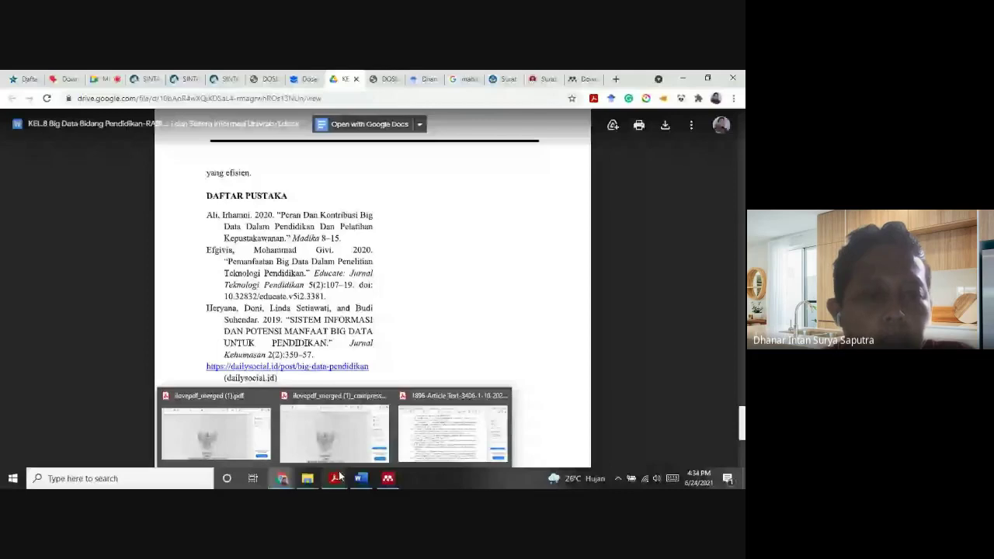
{"action": "left_click", "coordinate": [455, 427]}
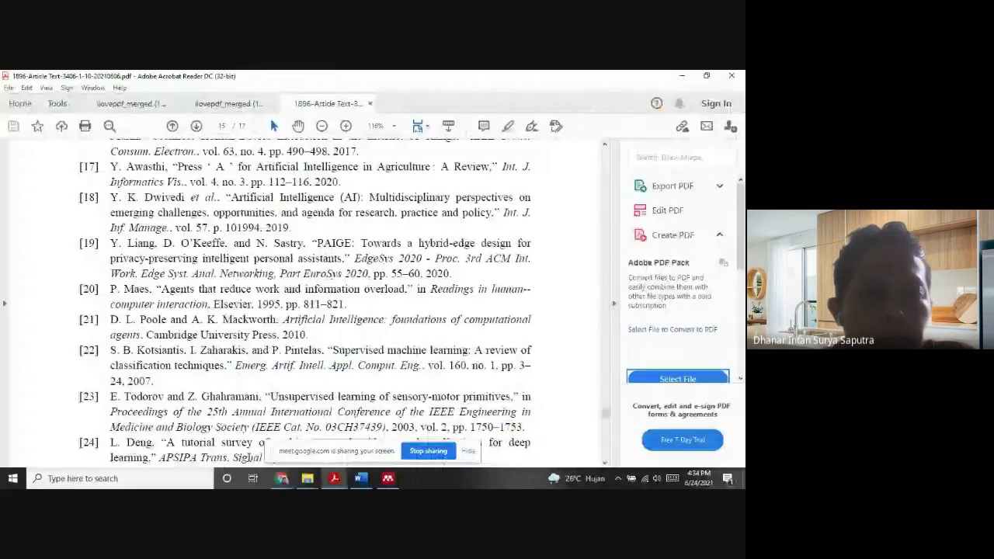
{"action": "left_click", "coordinate": [282, 479]}
{"action": "left_click", "coordinate": [101, 80]}
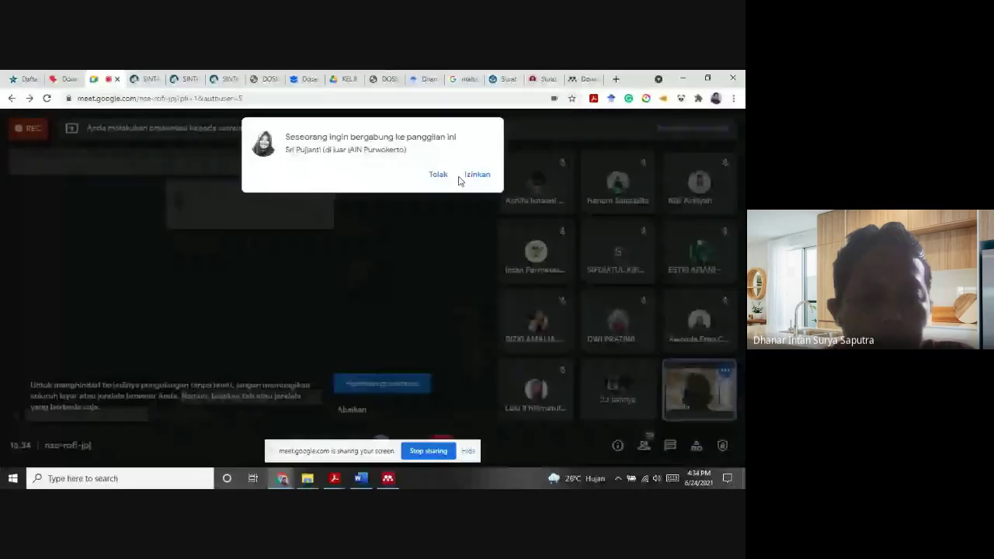
{"action": "left_click", "coordinate": [474, 176]}
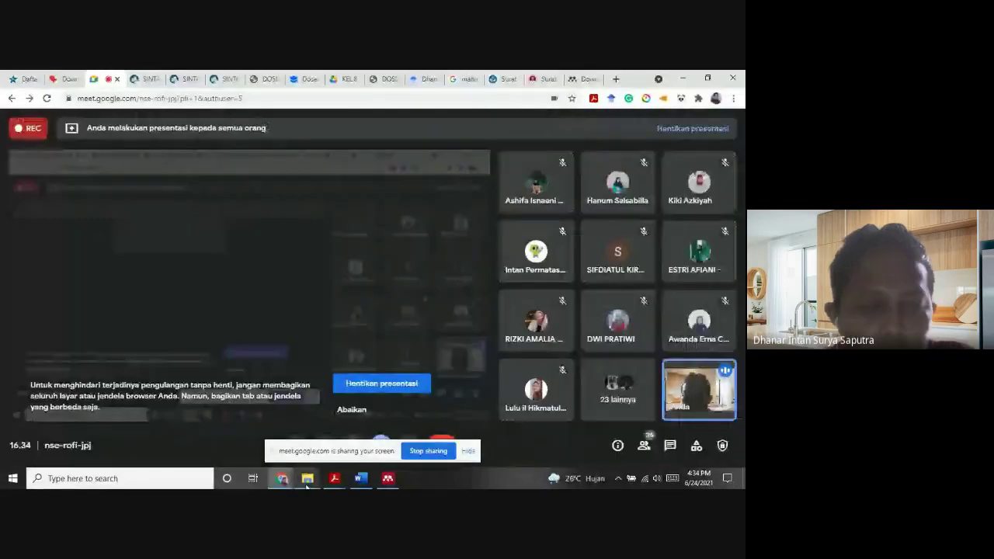
Bring the journal article PDF forward again before returning to the Meet call view
{"action": "mouse_move", "coordinate": [334, 477]}
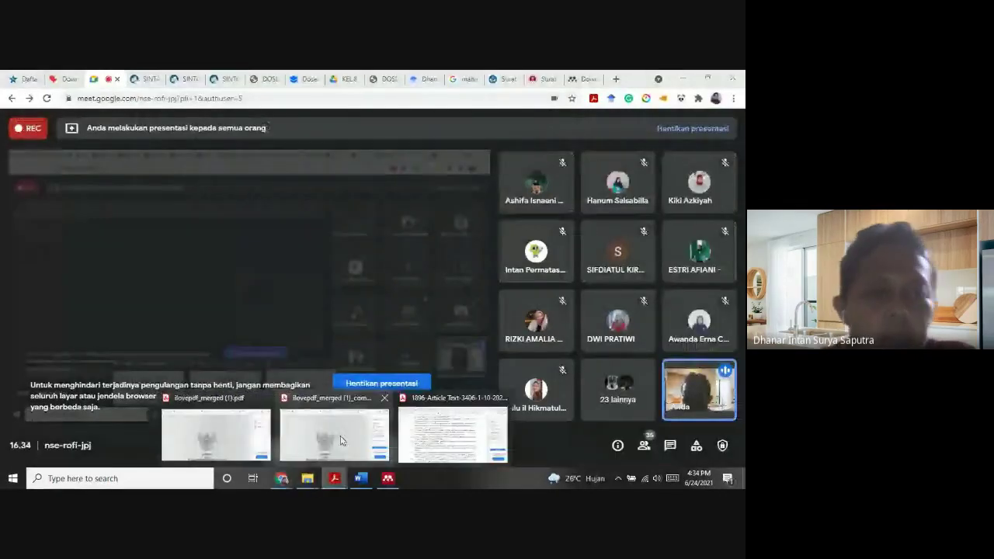
{"action": "left_click", "coordinate": [340, 441]}
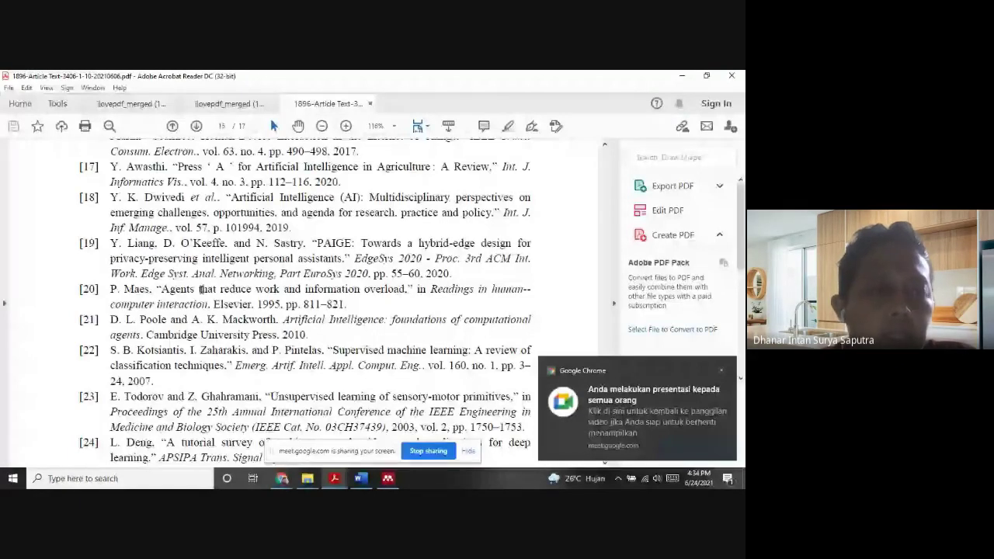
{"action": "scroll", "coordinate": [201, 289], "scroll_direction": "up", "scroll_amount": 4}
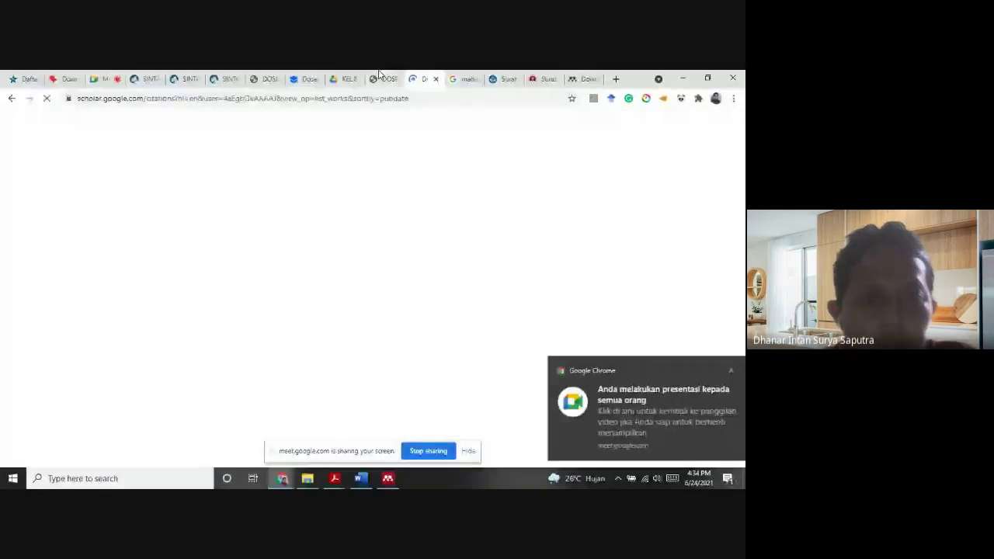
Switch through the Chrome tabs back to the KEL.8 Big Data paper's DAFTAR PUSTAKA on Google Drive
{"action": "left_click", "coordinate": [380, 78]}
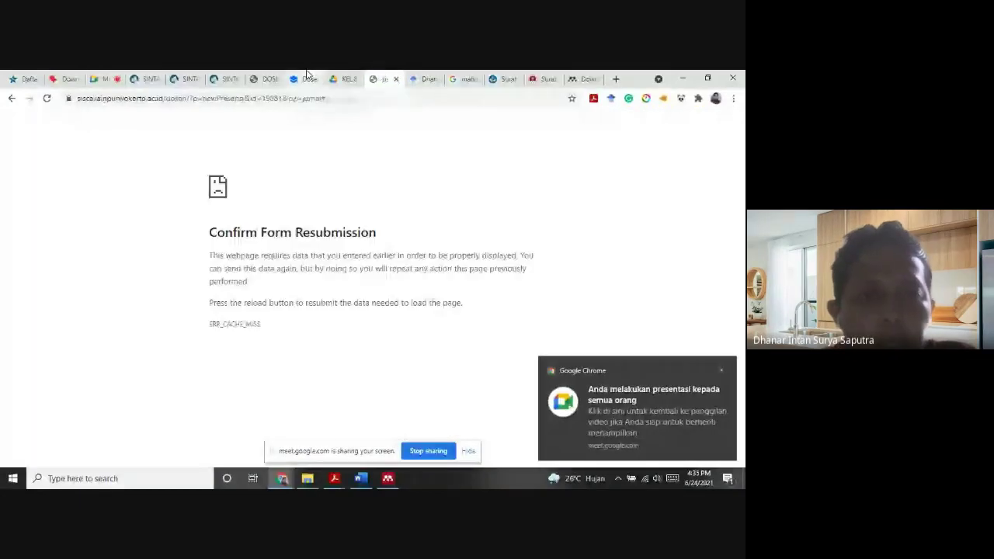
{"action": "left_click", "coordinate": [350, 79]}
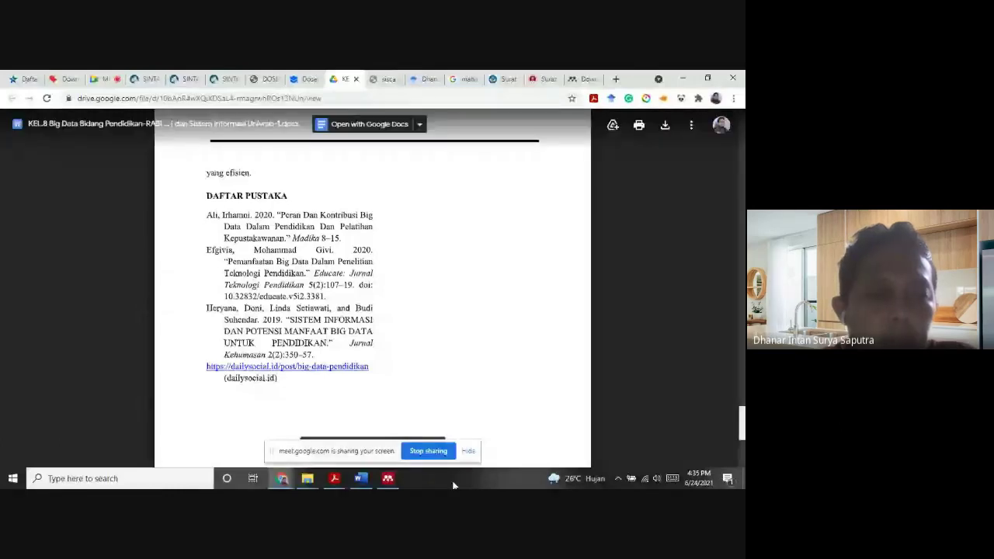
Bring the 1896-Article Text PDF forward and scroll to its REFERENCES list on page 14
{"action": "mouse_move", "coordinate": [414, 463]}
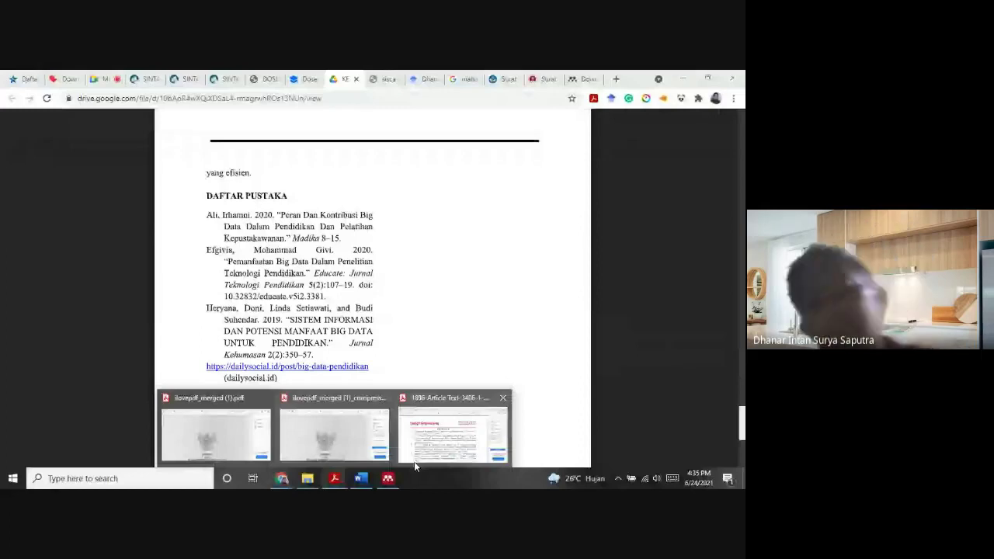
{"action": "left_click", "coordinate": [414, 461]}
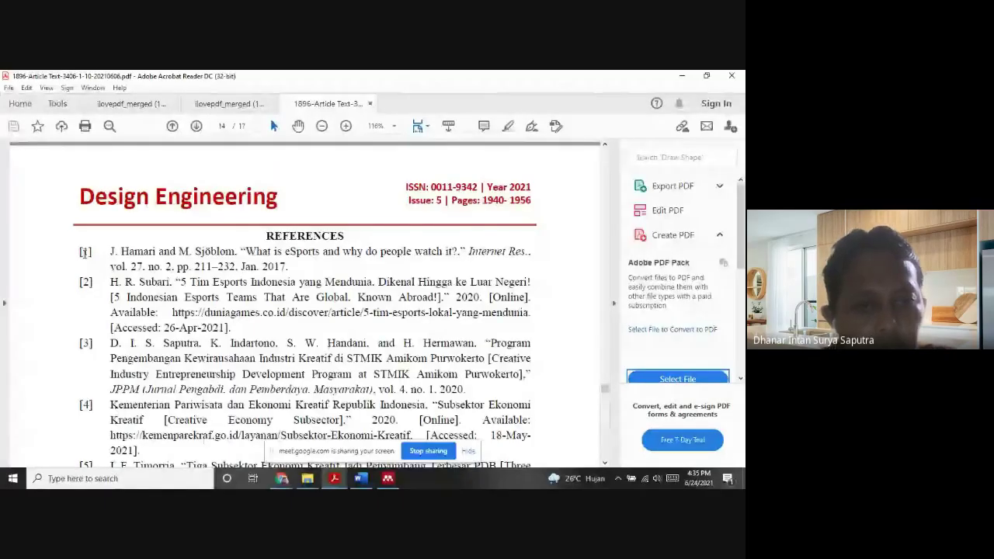
{"action": "left_click_drag", "start_coordinate": [605, 388], "coordinate": [606, 375]}
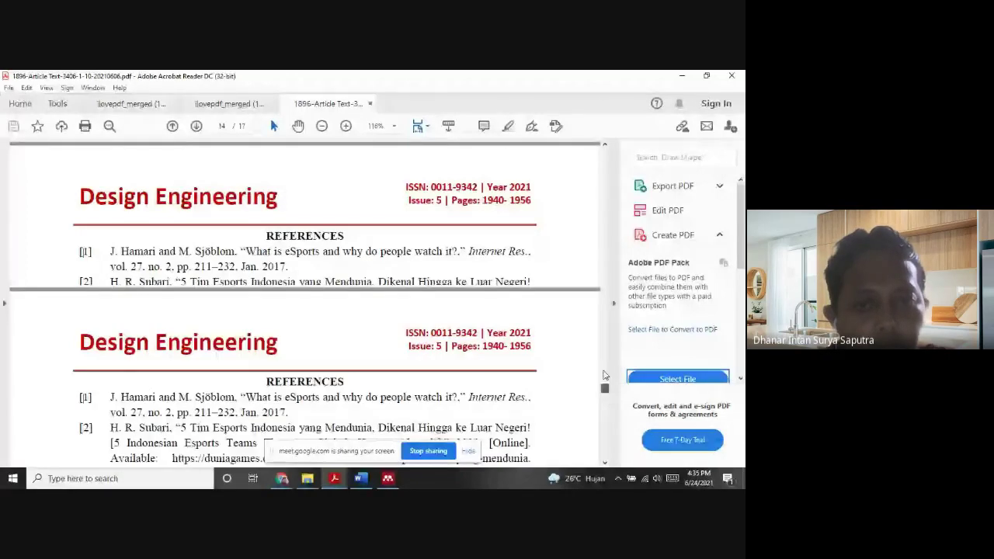